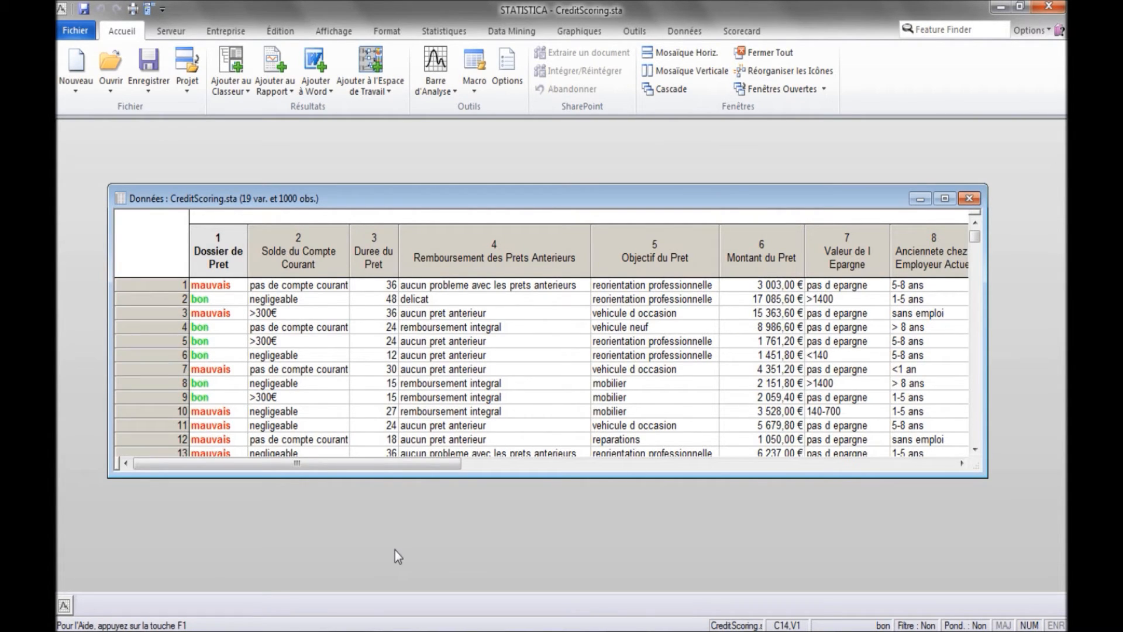
# Start a C&RT Standard classification tree analysis with quick specifications on the CreditScoring data.
pyautogui.click(216, 258)
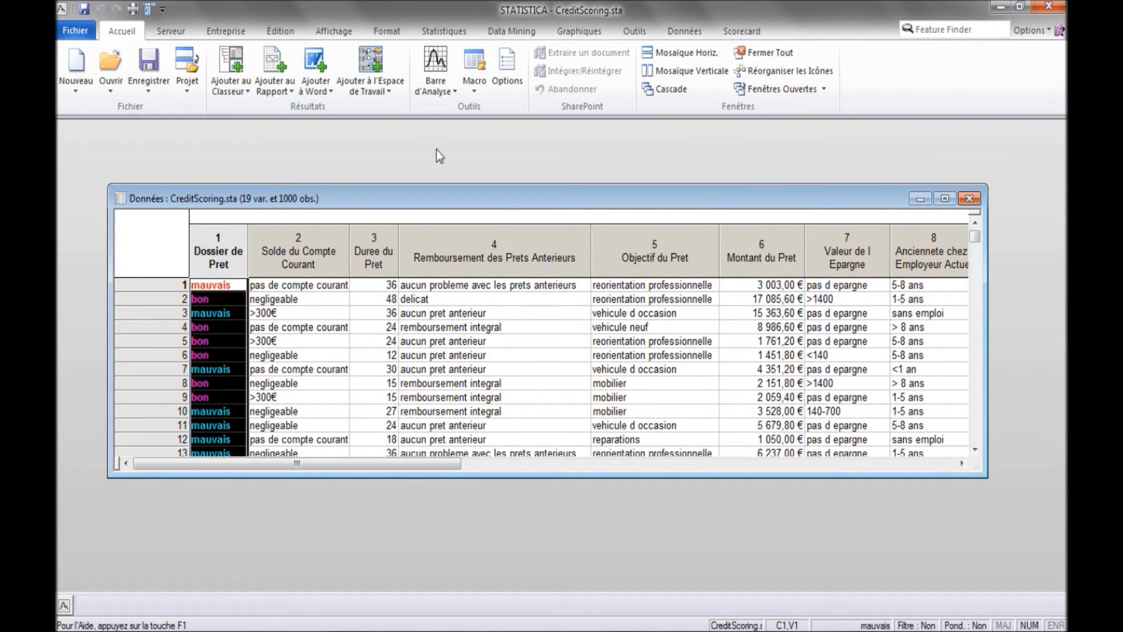
pyautogui.click(526, 36)
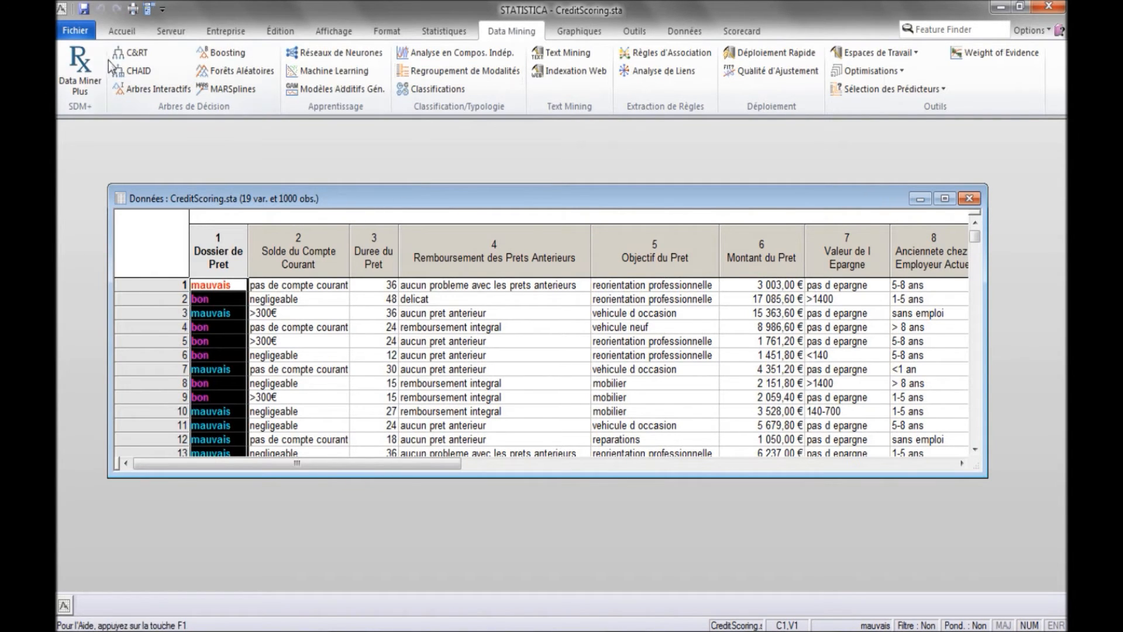
pyautogui.click(132, 52)
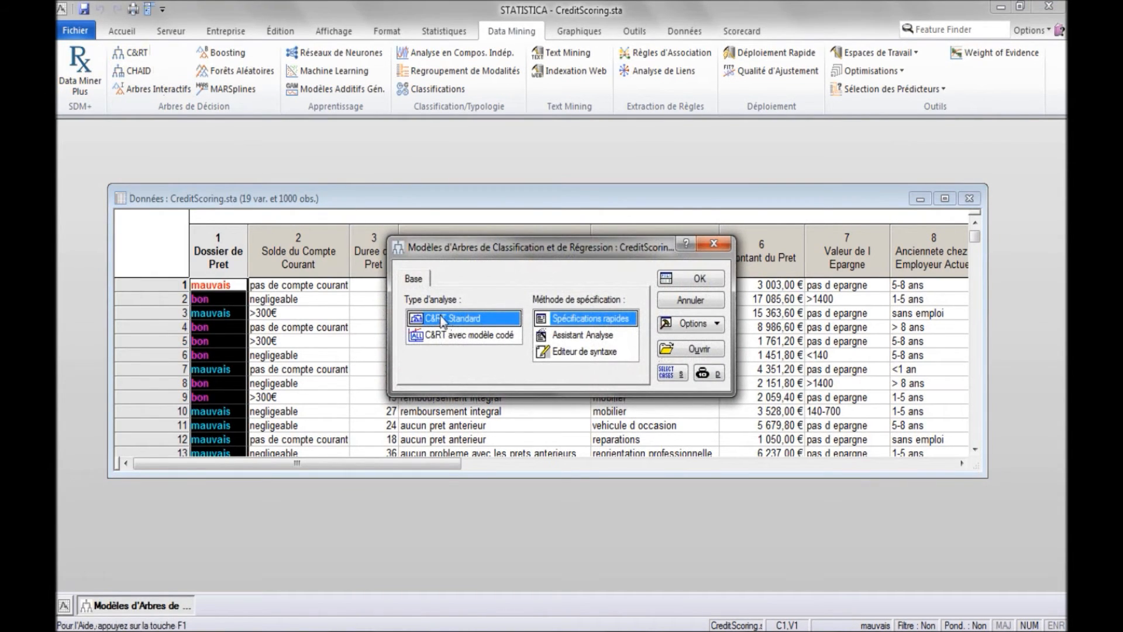
pyautogui.click(687, 280)
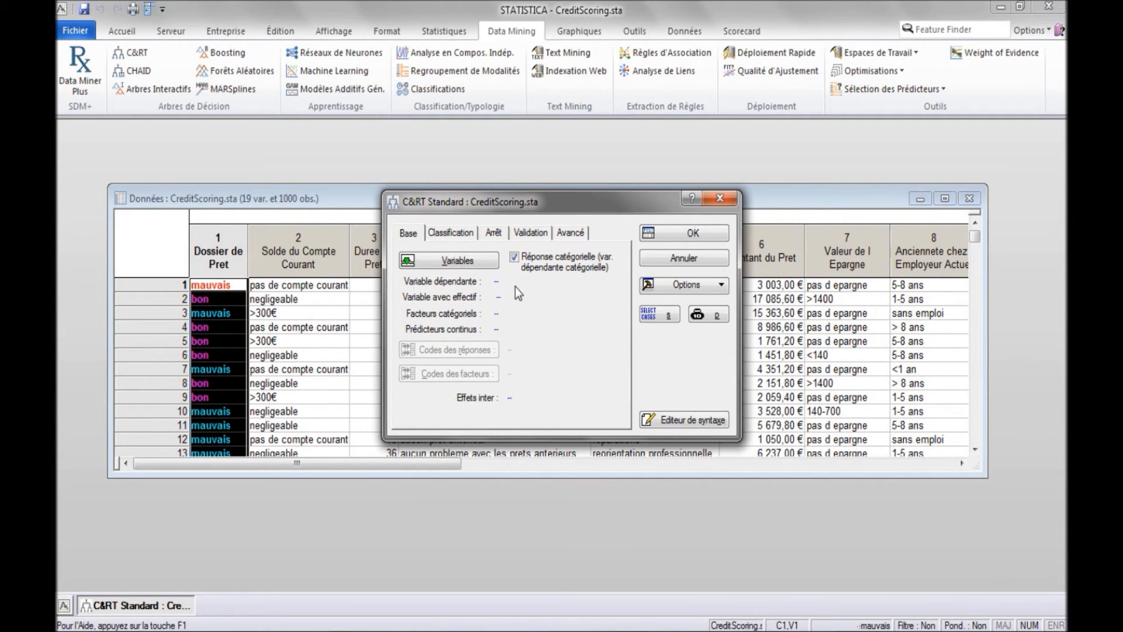
pyautogui.click(449, 260)
pyautogui.click(463, 259)
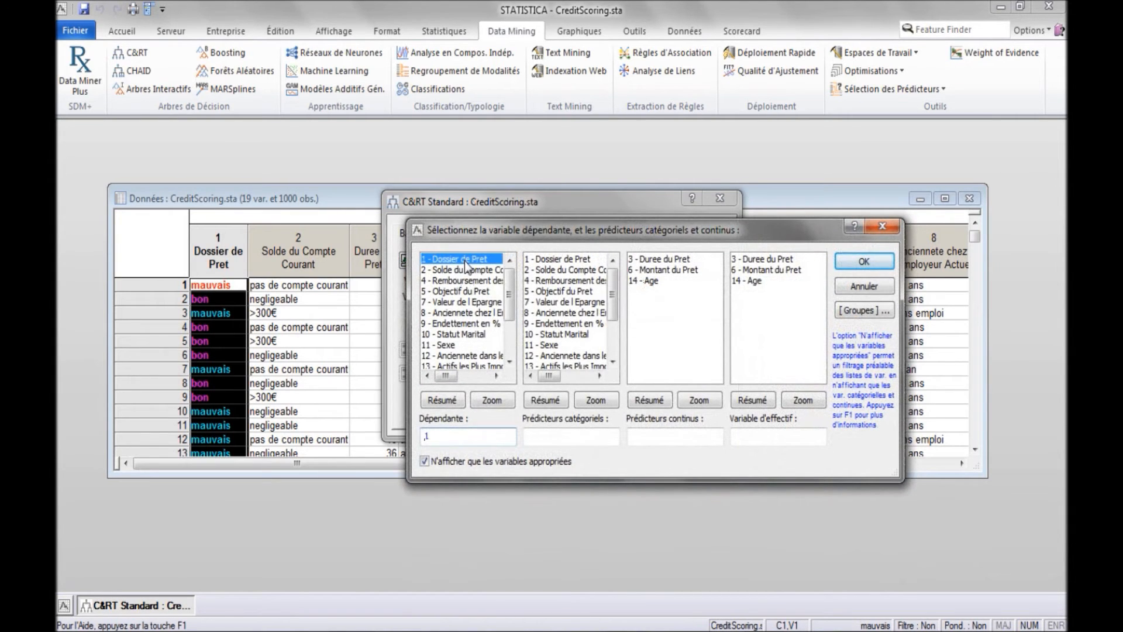
pyautogui.moveTo(565, 270); pyautogui.dragTo(570, 348)
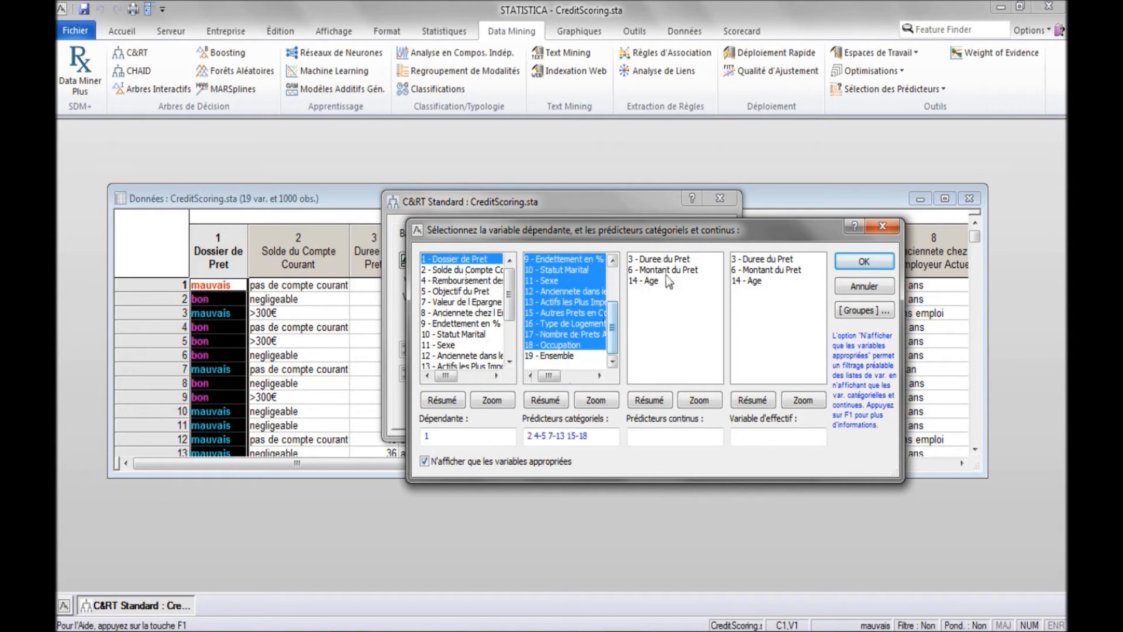
pyautogui.moveTo(668, 258); pyautogui.dragTo(697, 281)
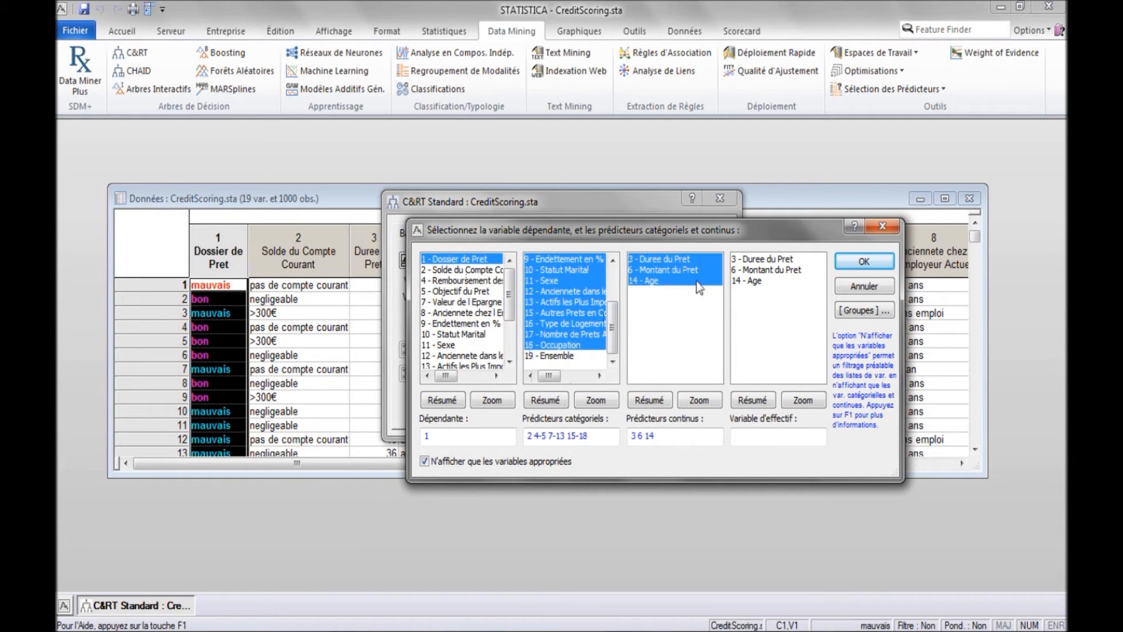
pyautogui.click(854, 264)
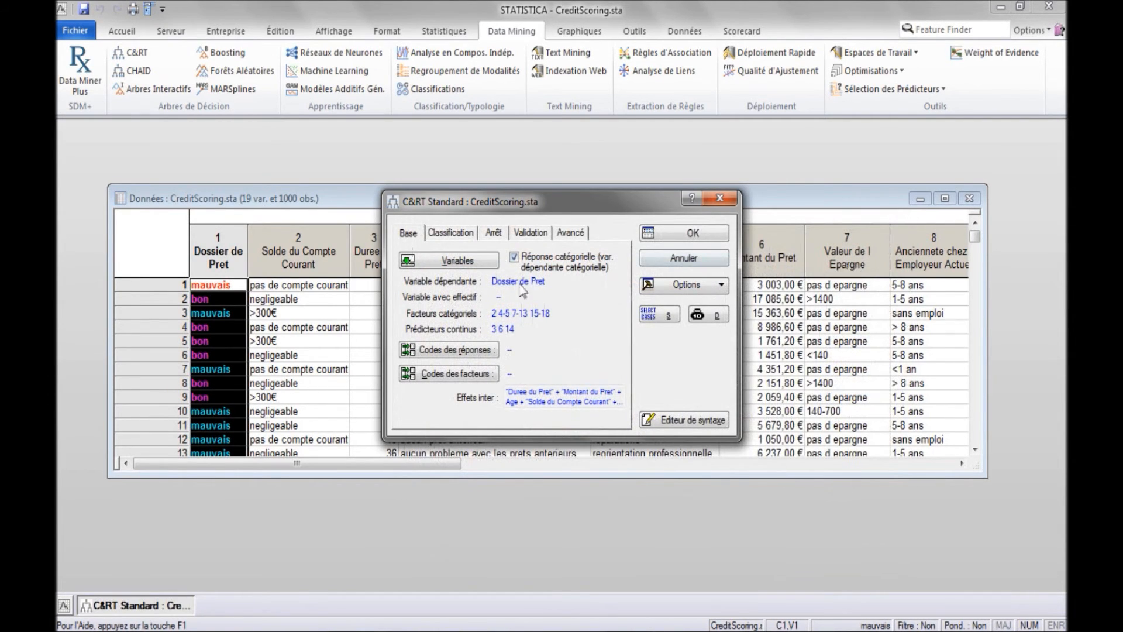
# Include all response codes, mauvais-bon, for the dependent variable Dossier de Pret.
pyautogui.click(489, 349)
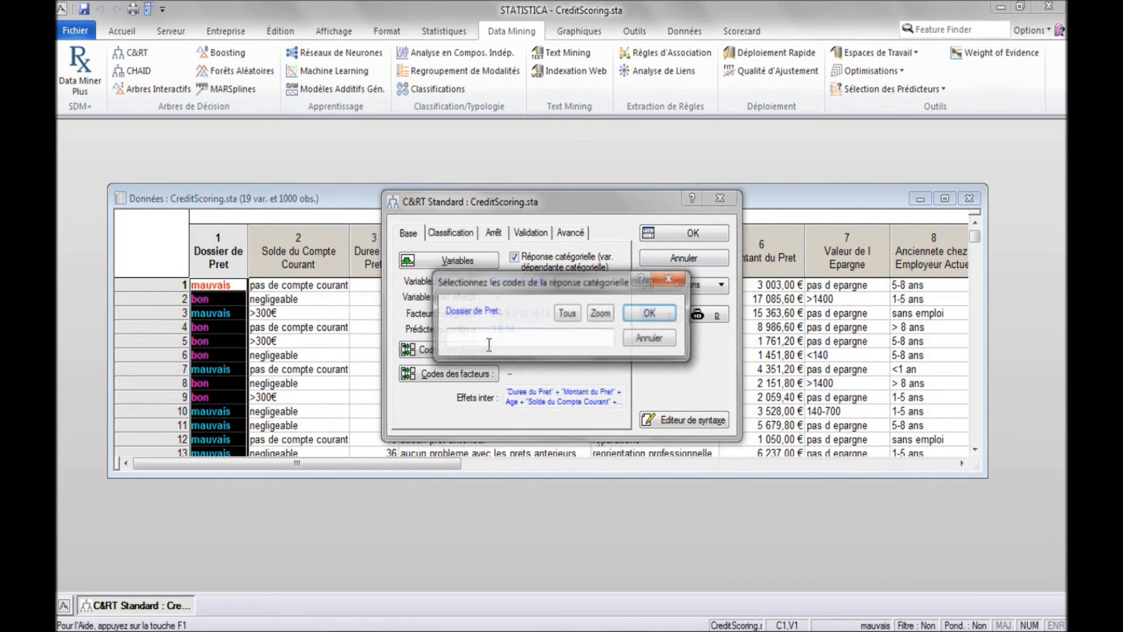
pyautogui.click(572, 314)
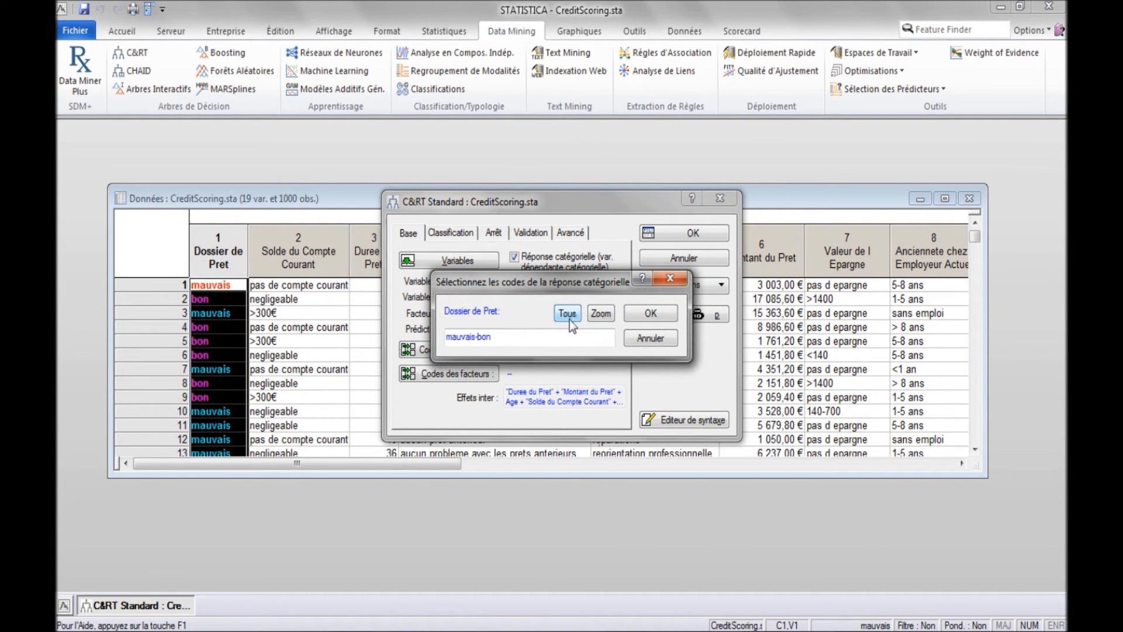
pyautogui.click(660, 315)
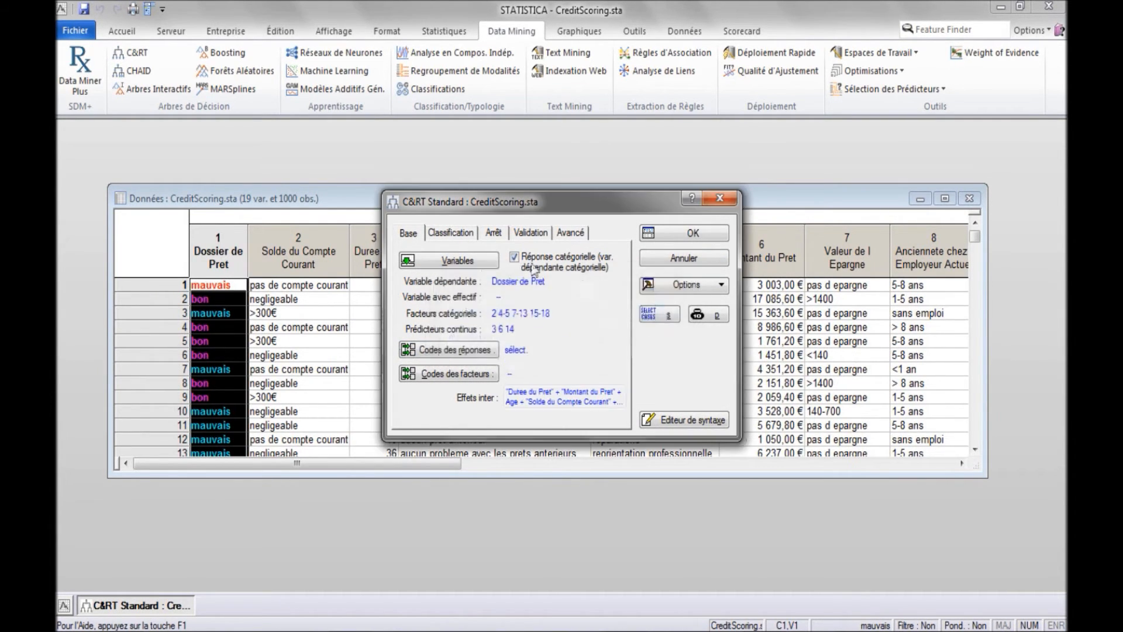
# Define custom misclassification costs, with a cost of 2 for predicting bon when the observed class is mauvais.
pyautogui.click(465, 234)
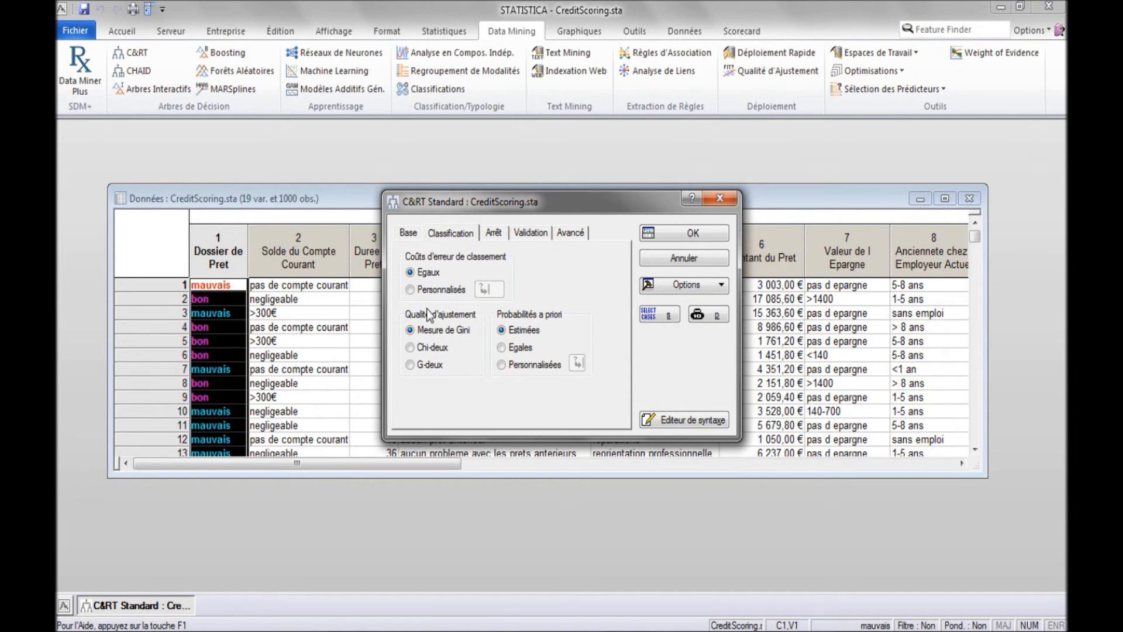
pyautogui.click(411, 290)
pyautogui.click(491, 290)
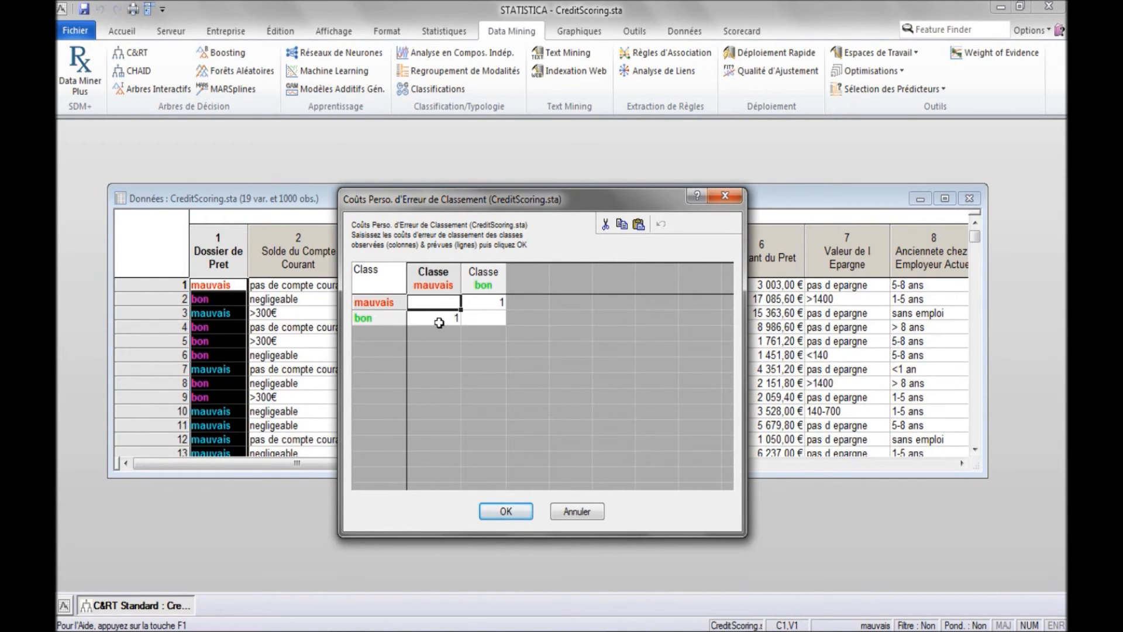
pyautogui.click(442, 322)
pyautogui.write('2')
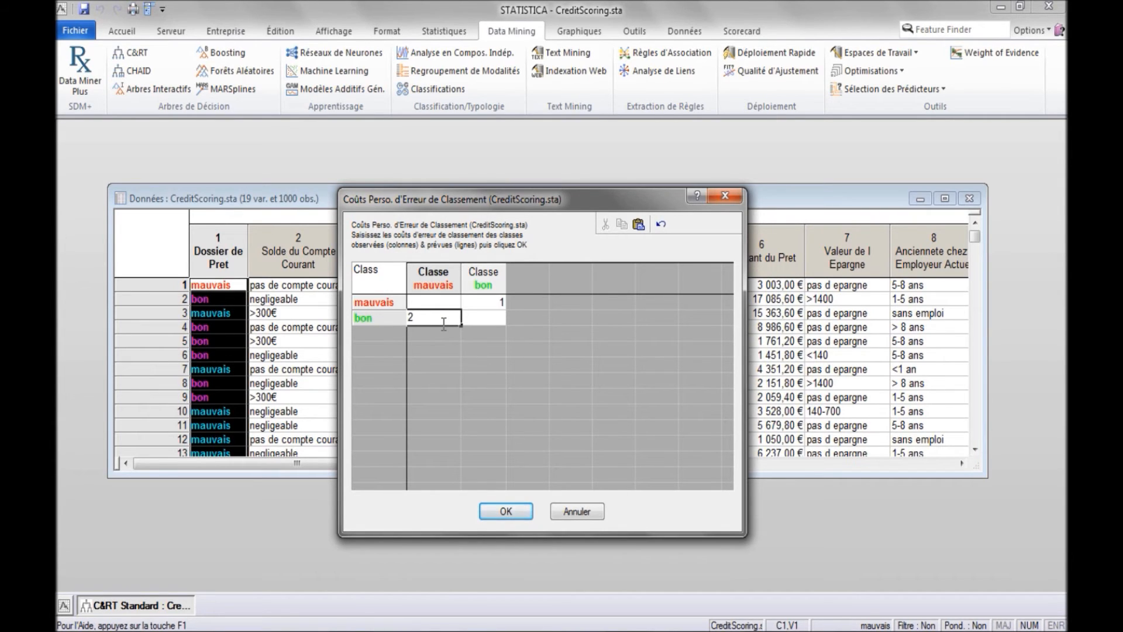
pyautogui.click(483, 308)
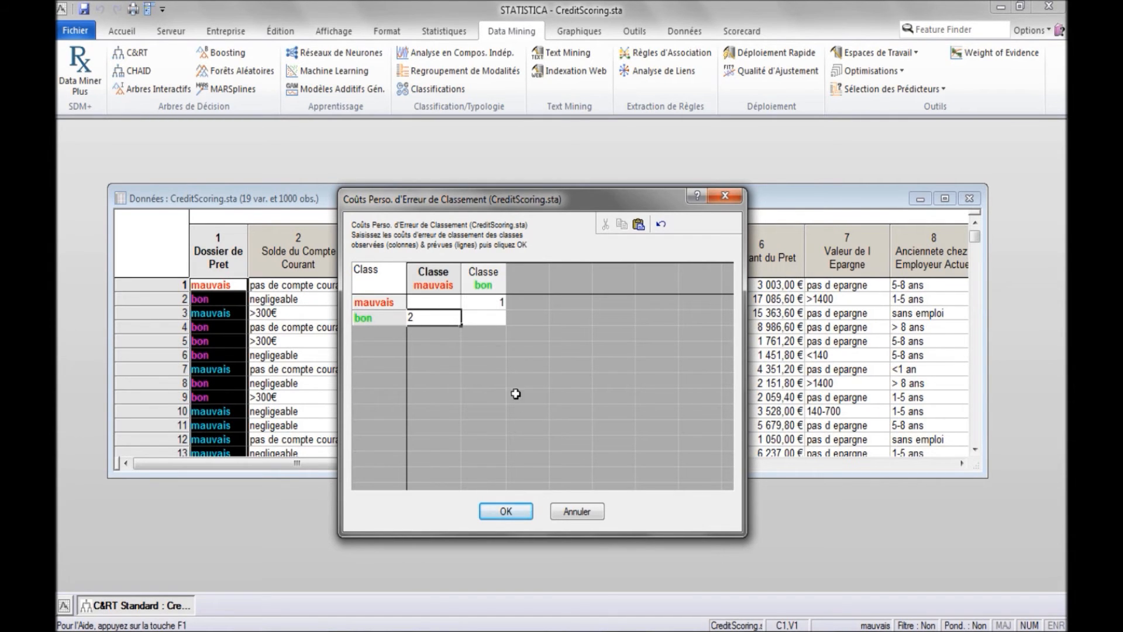
pyautogui.click(517, 514)
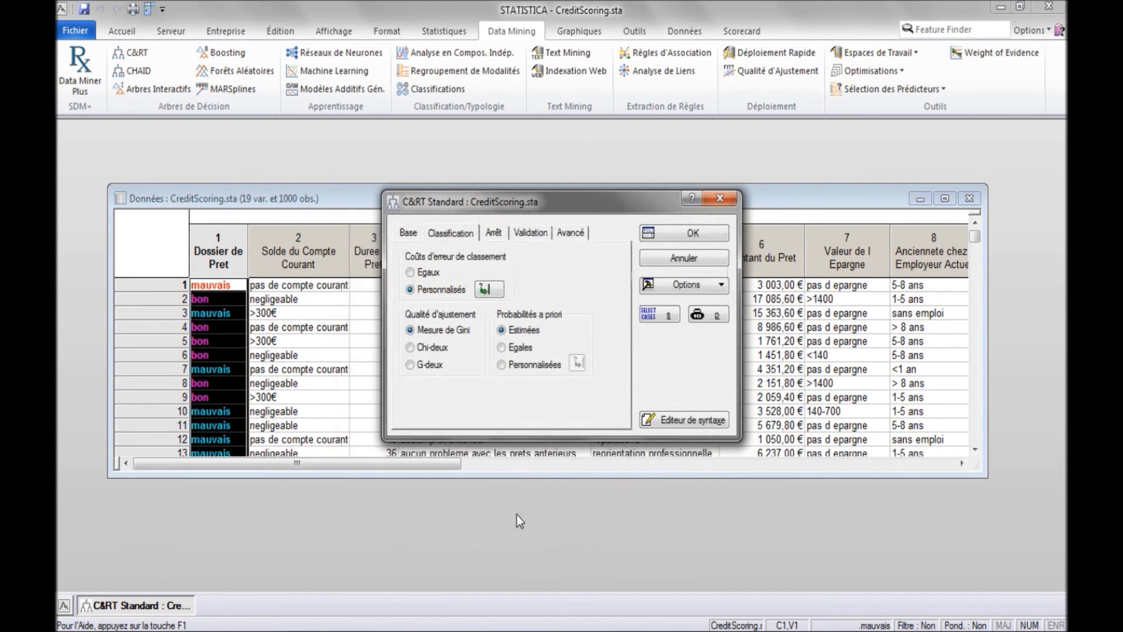
# Review the stopping rule, increase the number of surrogates and run the C&RT analysis.
pyautogui.click(493, 235)
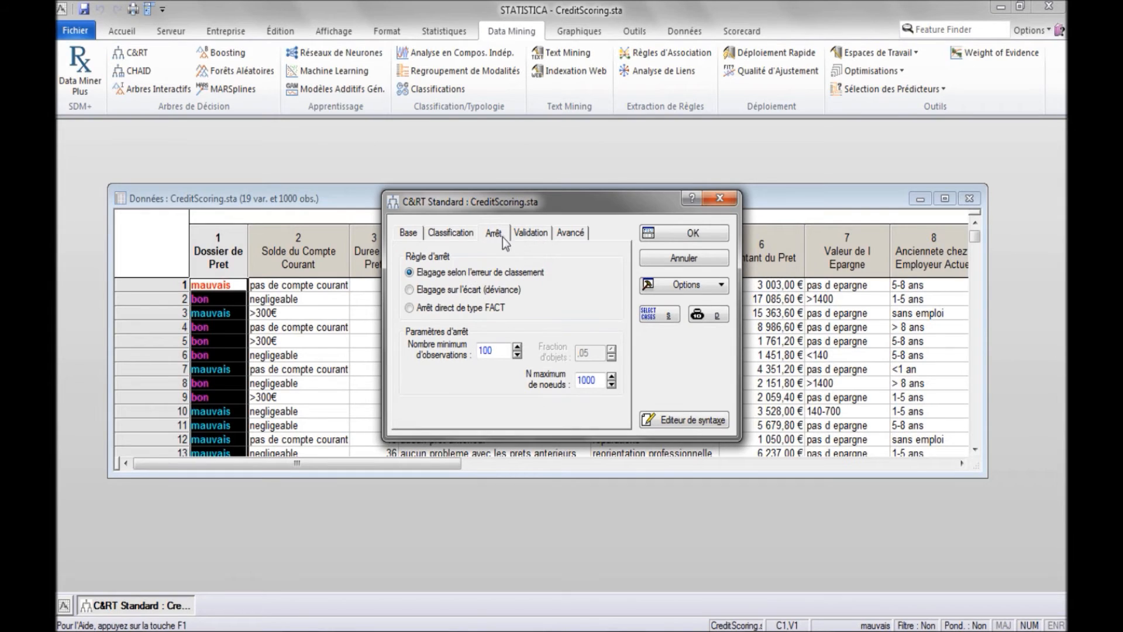
pyautogui.click(581, 233)
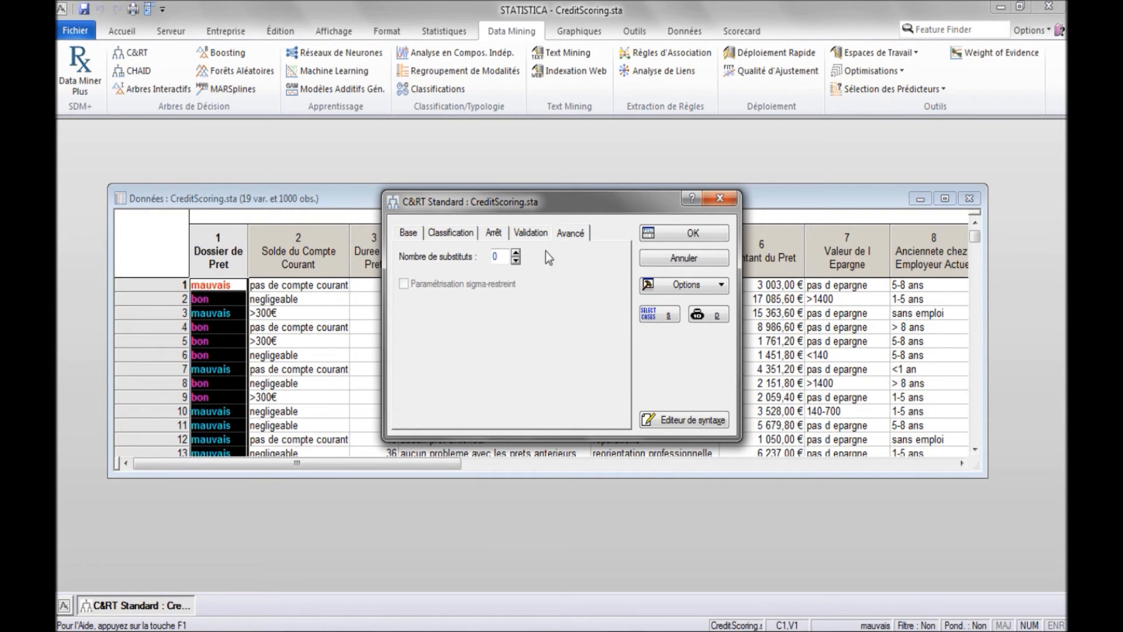
pyautogui.click(515, 253)
pyautogui.click(516, 253)
pyautogui.click(687, 234)
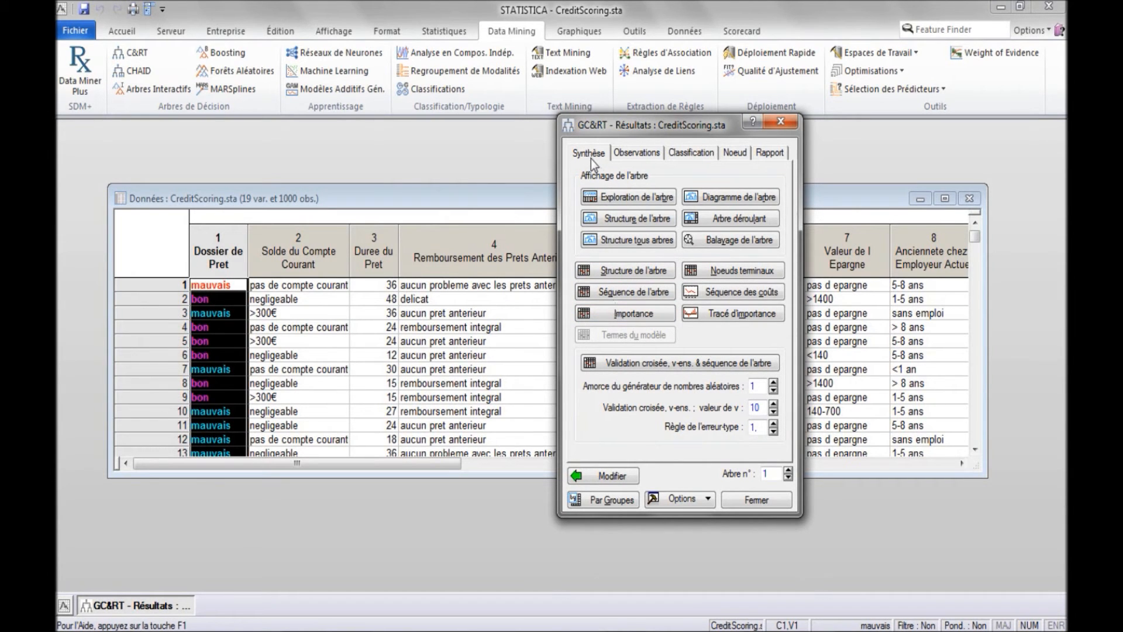
# Produce the tree diagram and the scrollable tree for tree 1 from the C&RT results.
pyautogui.click(728, 198)
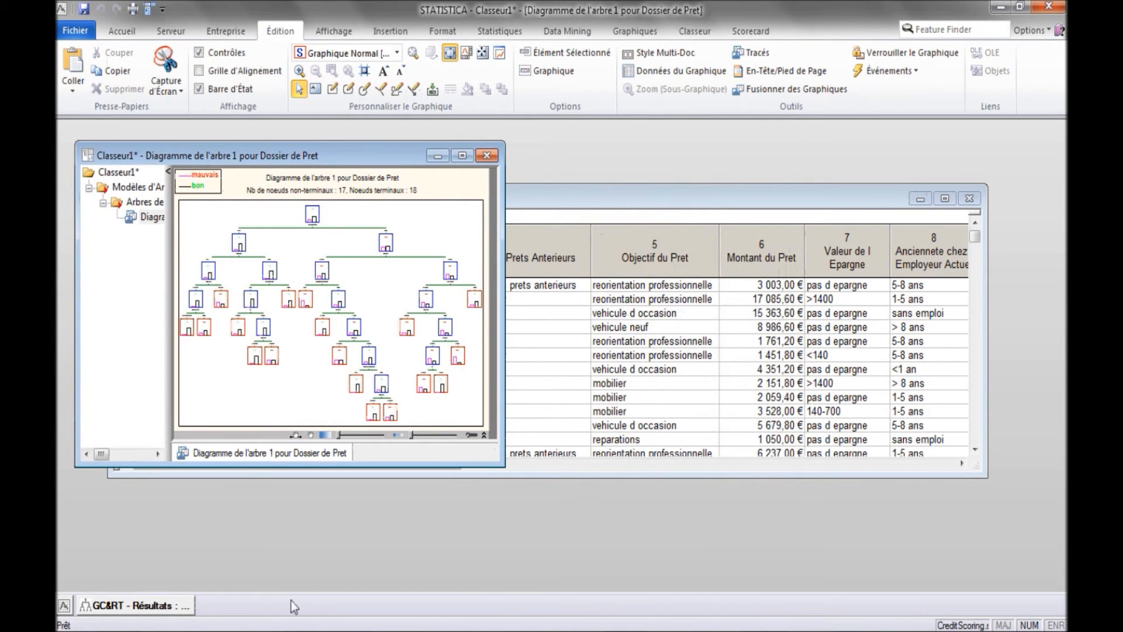
pyautogui.click(177, 609)
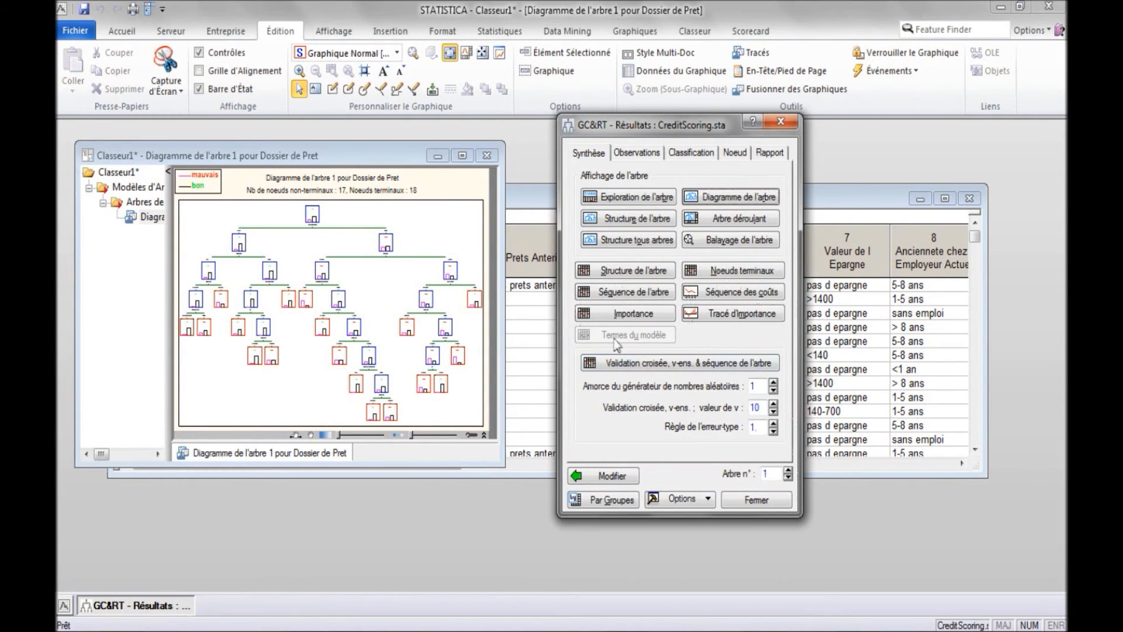
pyautogui.click(741, 222)
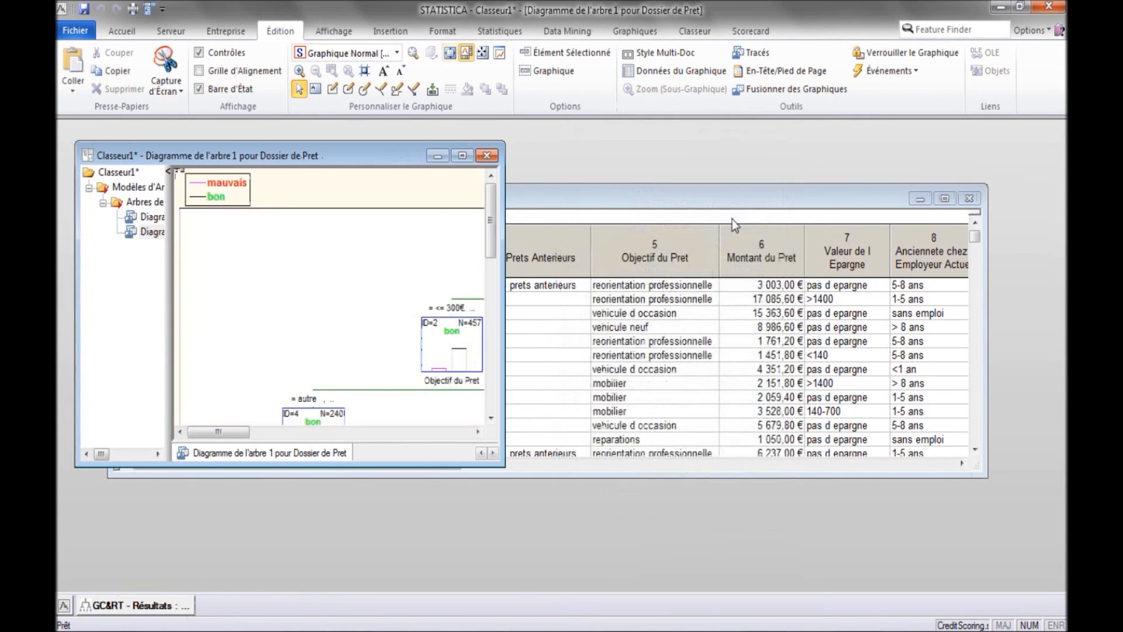
# Enlarge the workbook window and examine the scrollable tree's splits from the root node down to the lower branches.
pyautogui.moveTo(502, 467); pyautogui.dragTo(840, 554)
pyautogui.moveTo(464, 521); pyautogui.dragTo(536, 526)
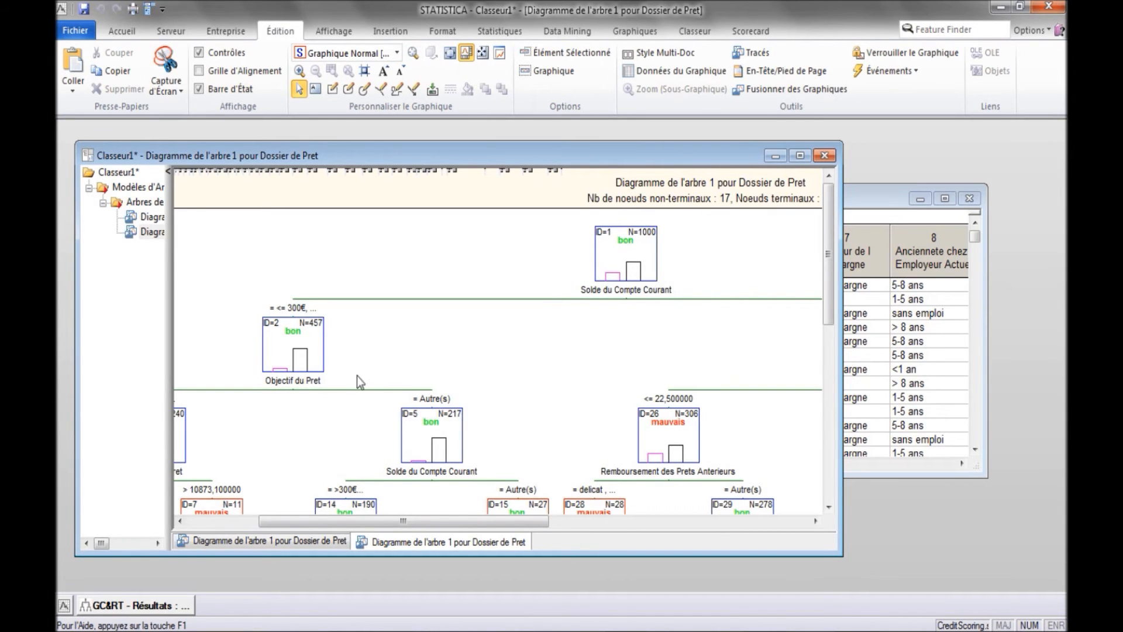
pyautogui.moveTo(414, 520); pyautogui.dragTo(584, 519)
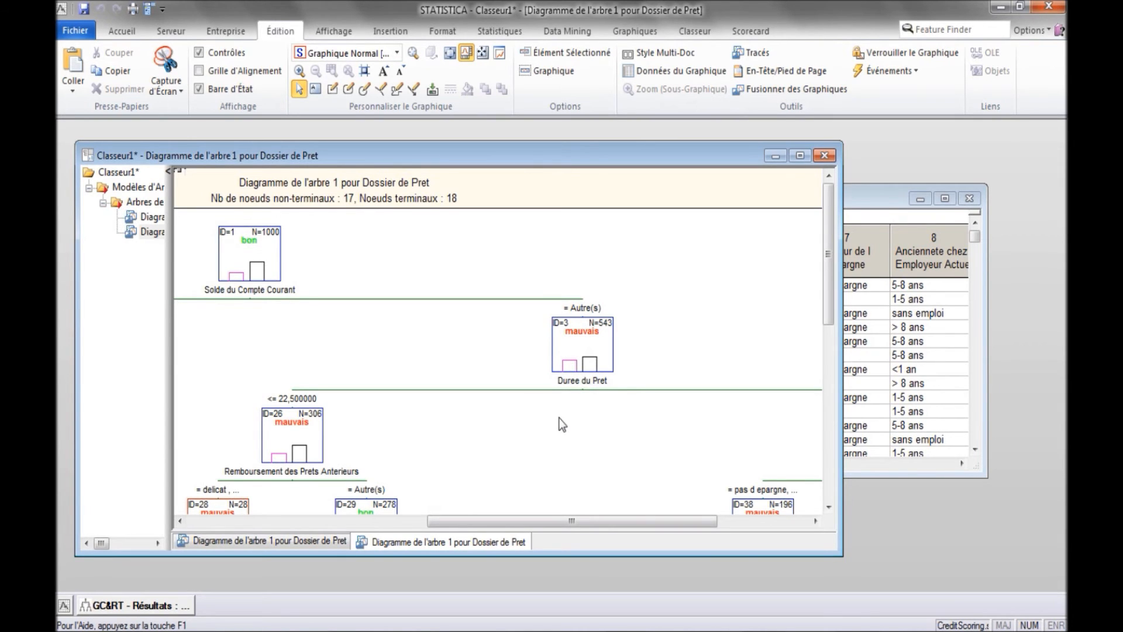
pyautogui.scroll(-5, 570, 409)
pyautogui.scroll(-3, 574, 409)
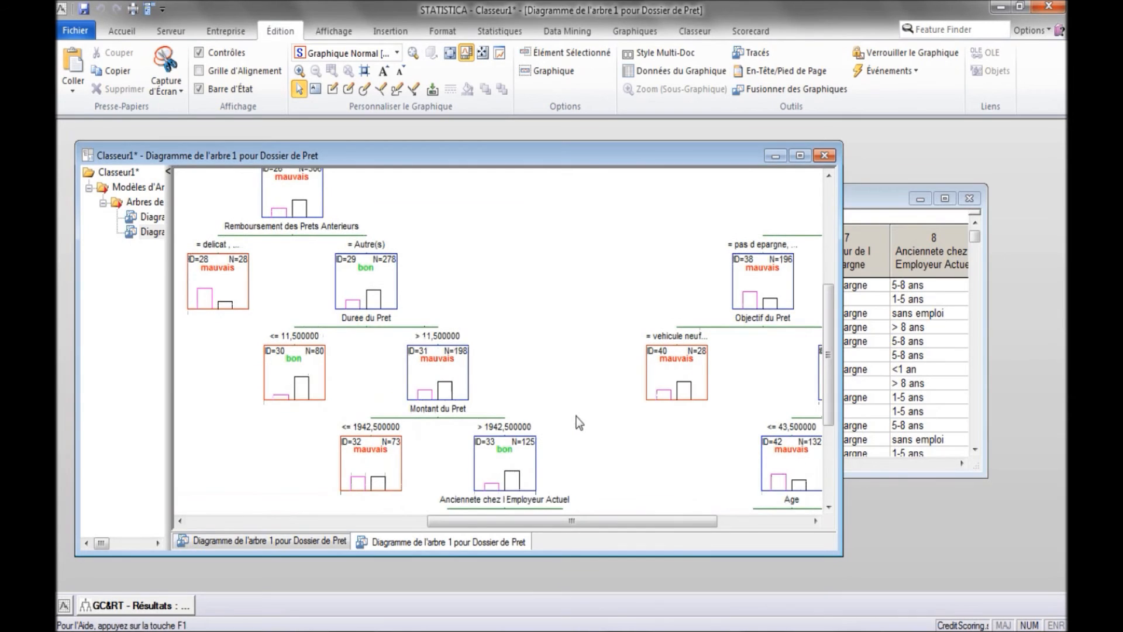
pyautogui.scroll(-1, 579, 423)
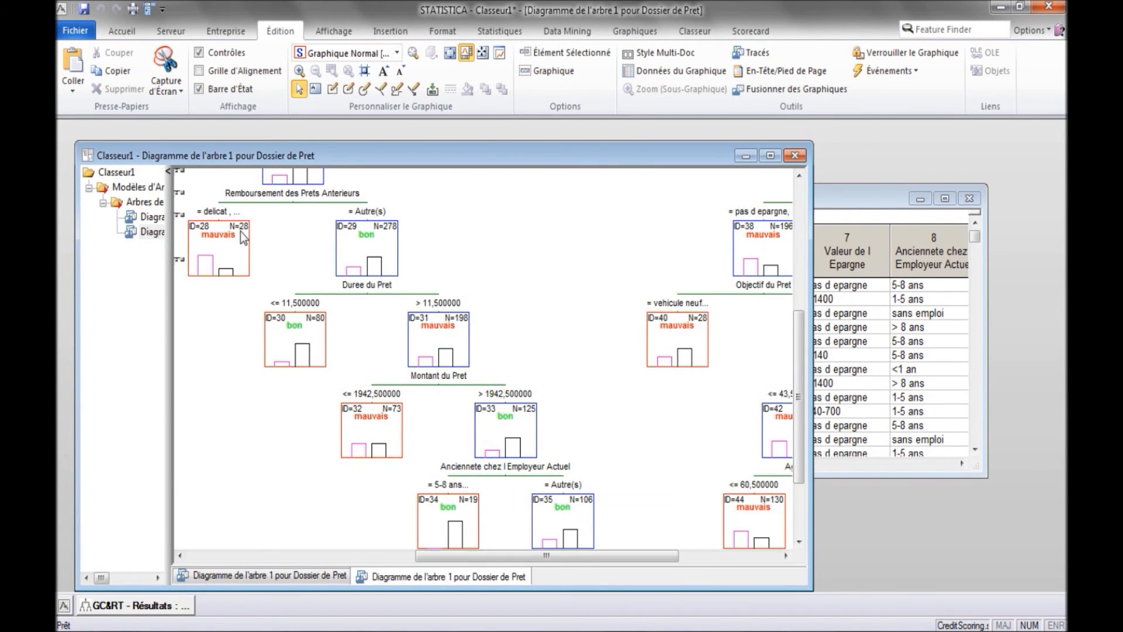
# Generate the tree structure spreadsheet and examine its node sizes, class counts and split variables.
pyautogui.click(135, 602)
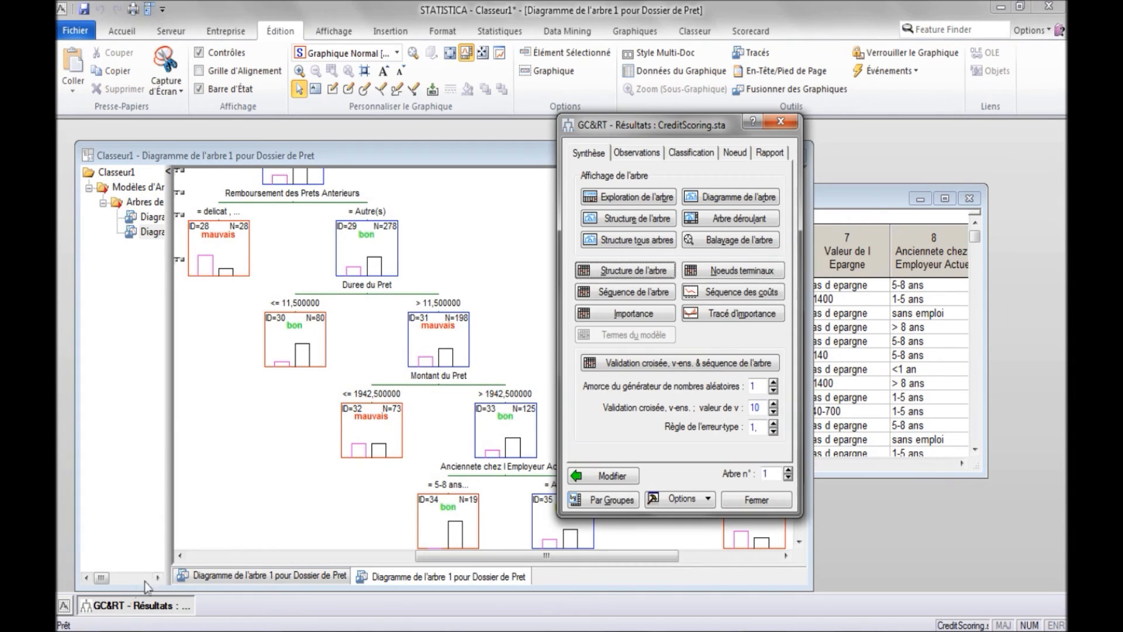
pyautogui.click(639, 271)
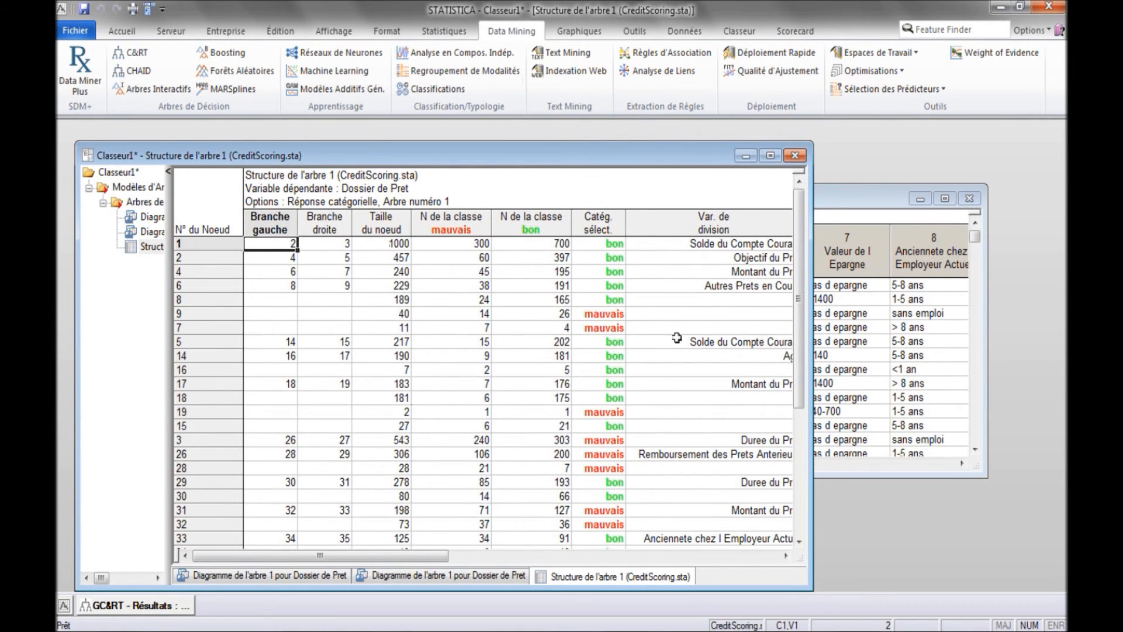
pyautogui.moveTo(439, 563); pyautogui.dragTo(629, 573)
pyautogui.moveTo(617, 439); pyautogui.dragTo(632, 328)
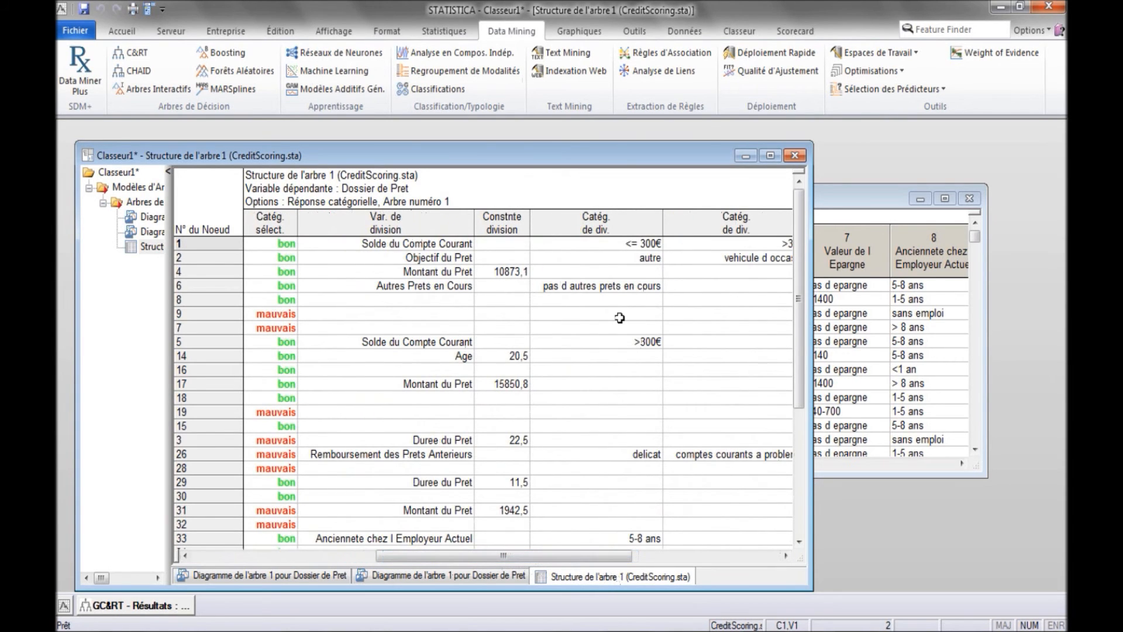
pyautogui.moveTo(581, 563); pyautogui.dragTo(392, 573)
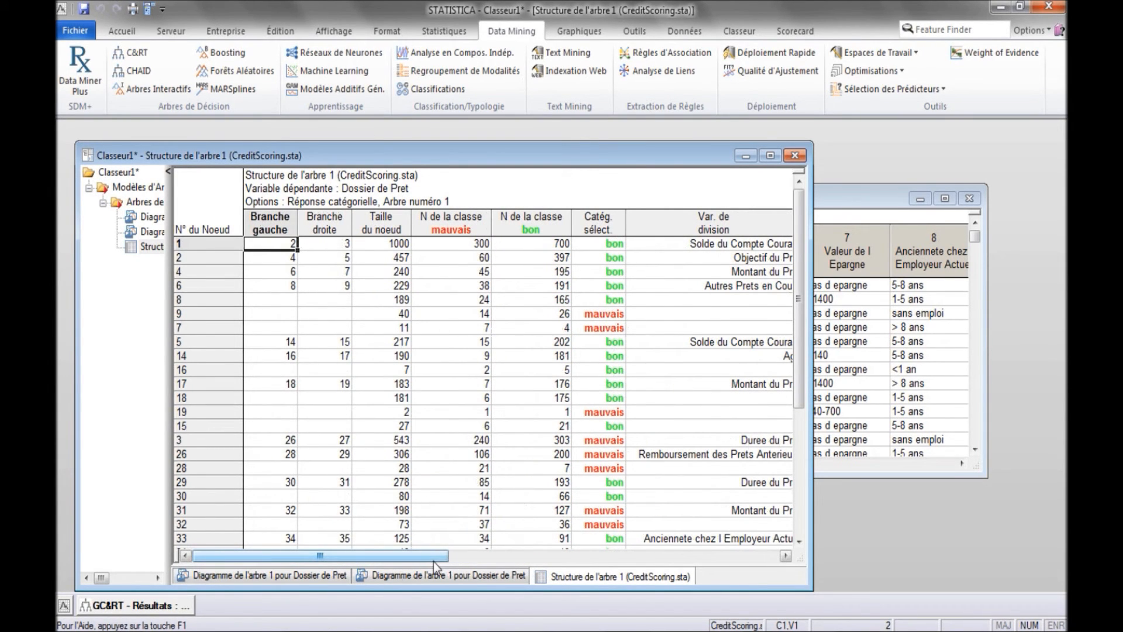
# Generate the predictor importance table and the matching importance plot.
pyautogui.click(167, 610)
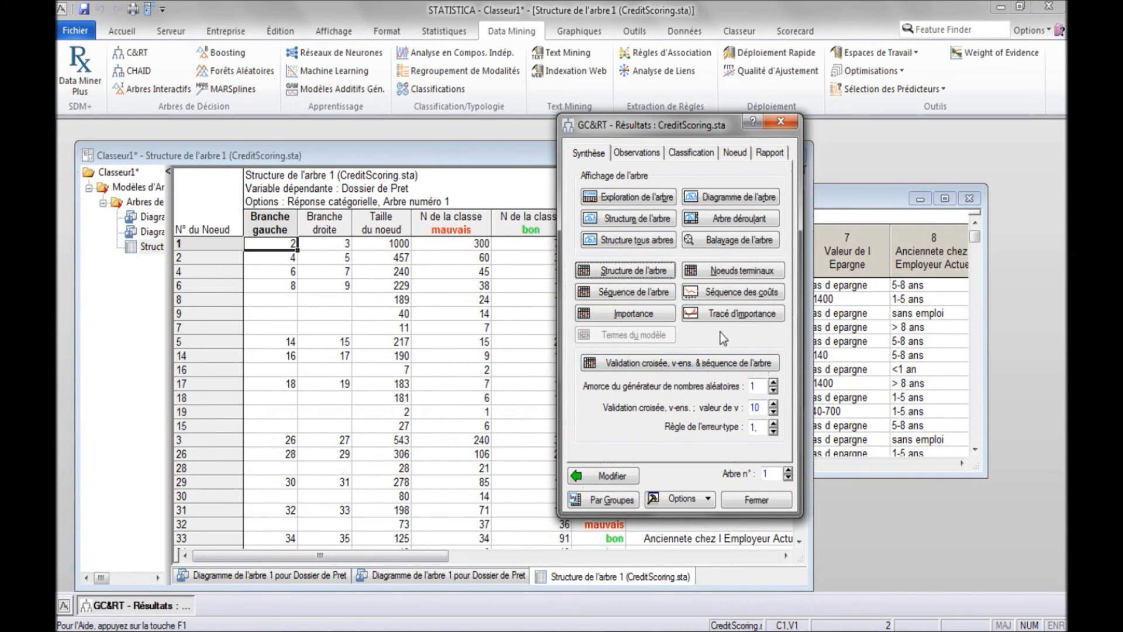
pyautogui.click(634, 316)
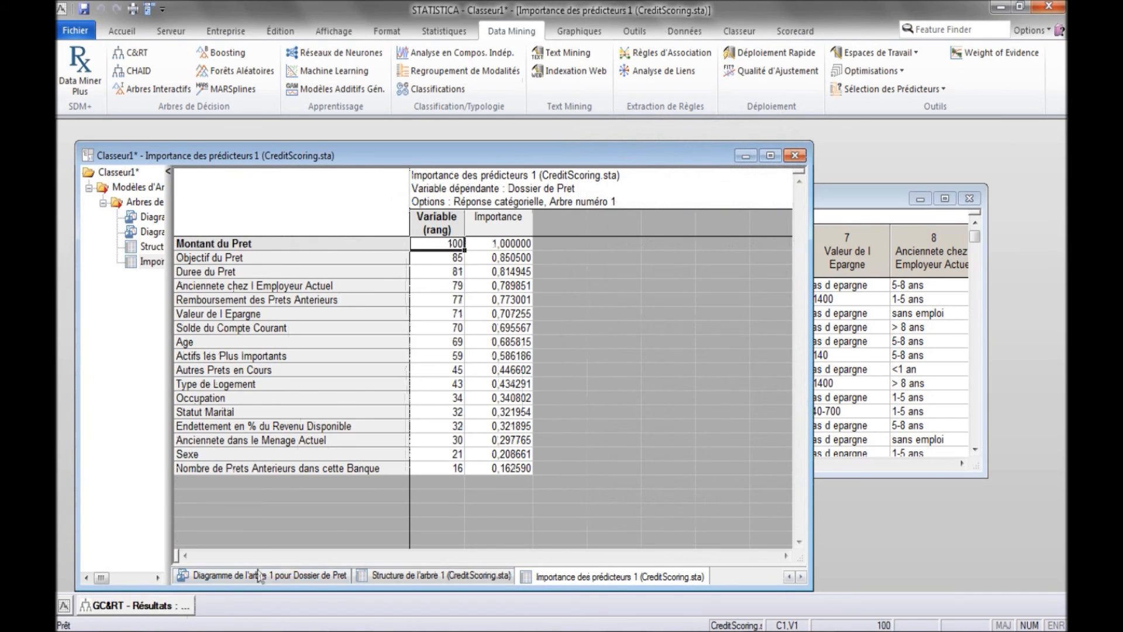
pyautogui.click(152, 605)
pyautogui.click(739, 313)
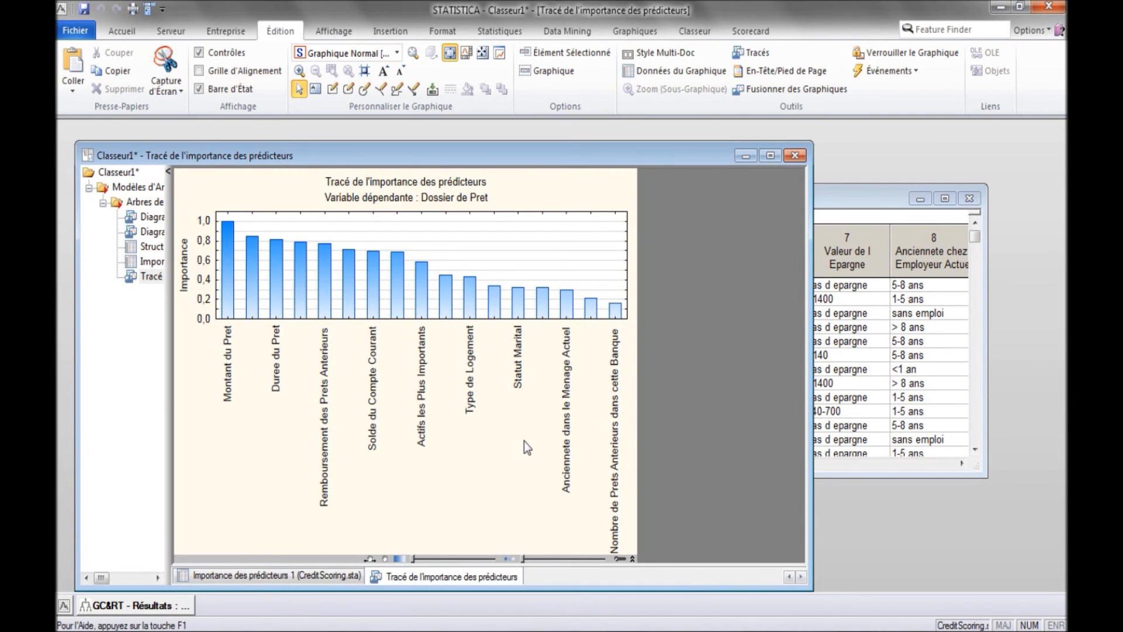
# Generate the observation-level table of predicted values with class probabilities and terminal nodes.
pyautogui.click(174, 608)
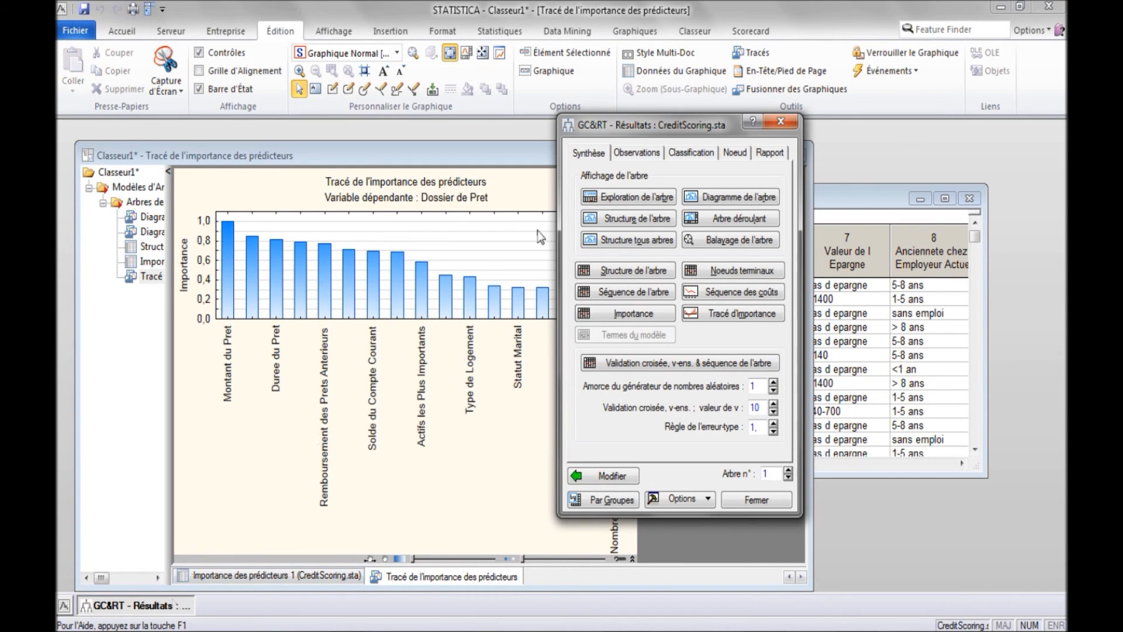
pyautogui.click(638, 154)
pyautogui.click(665, 235)
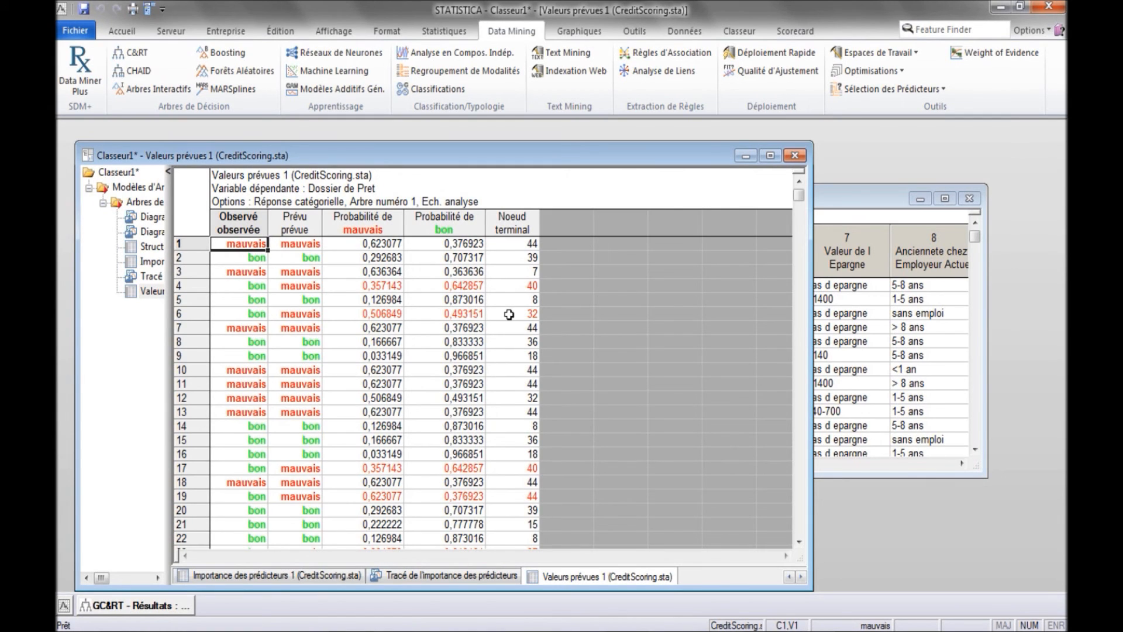
# Generate the predicted versus observed results by class and examine the classification matrix, its 3D histogram and the percentage table.
pyautogui.click(174, 610)
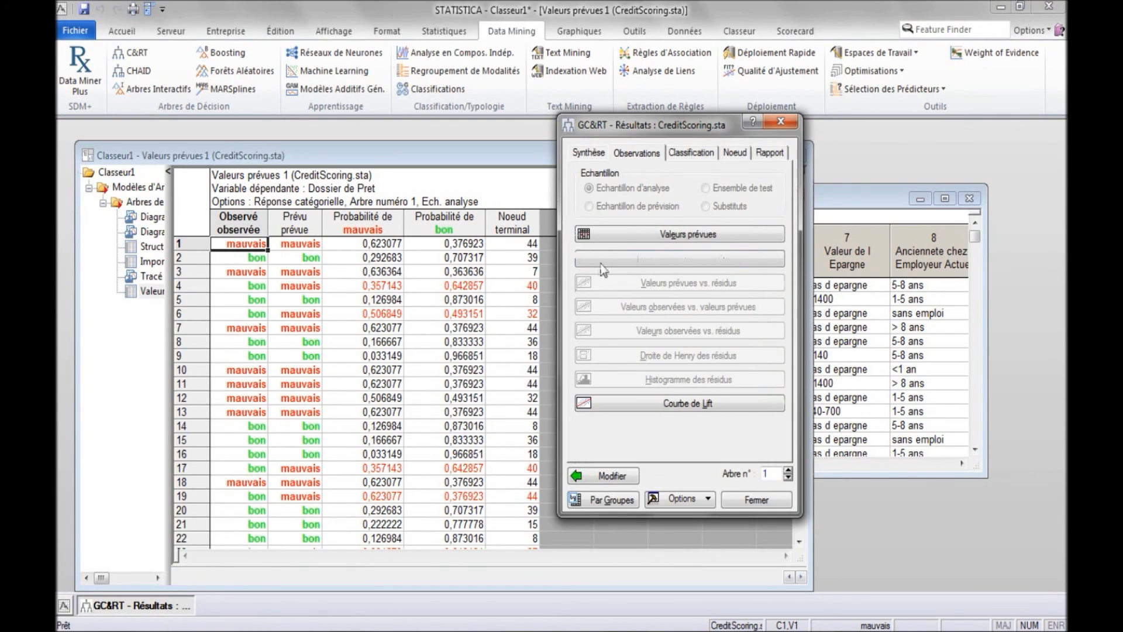
pyautogui.click(693, 155)
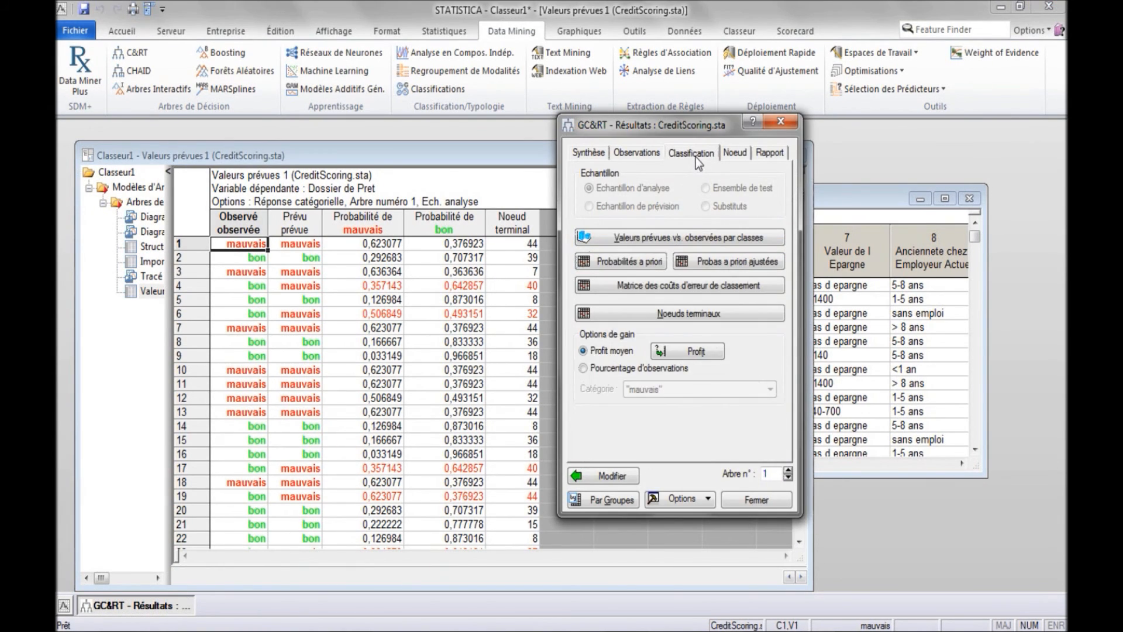
pyautogui.click(667, 238)
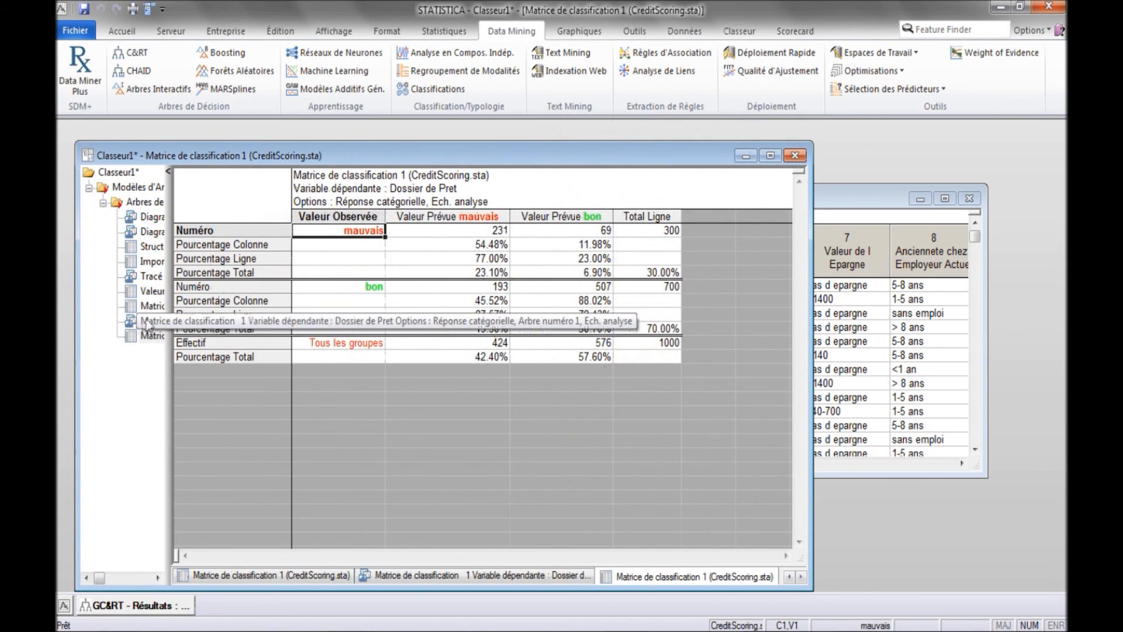
pyautogui.click(150, 311)
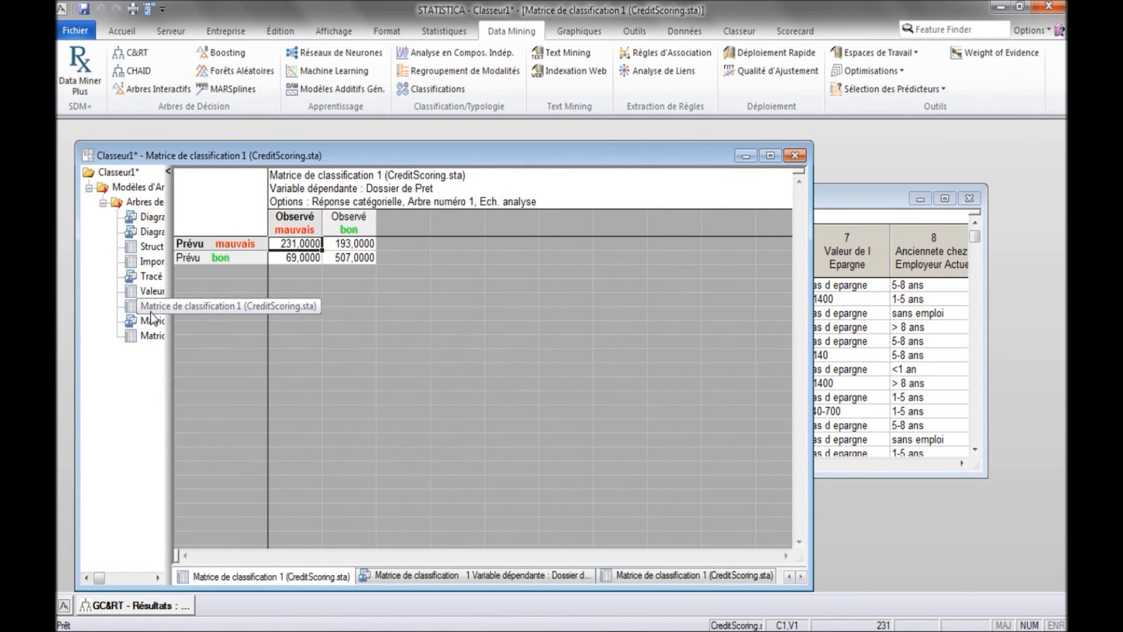
pyautogui.click(286, 259)
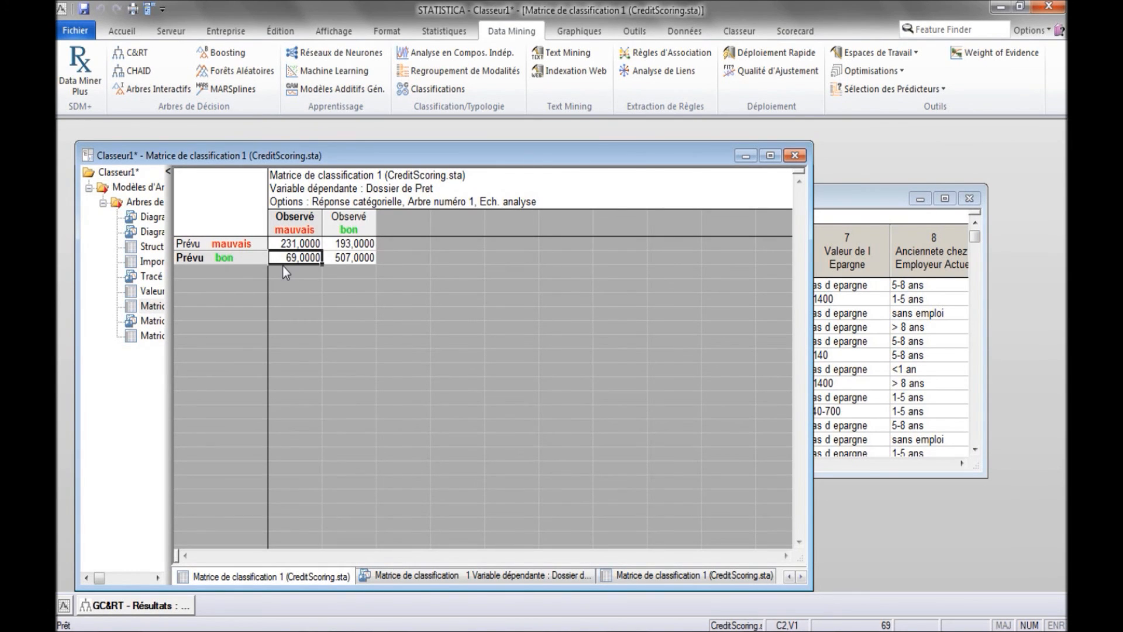
pyautogui.click(152, 321)
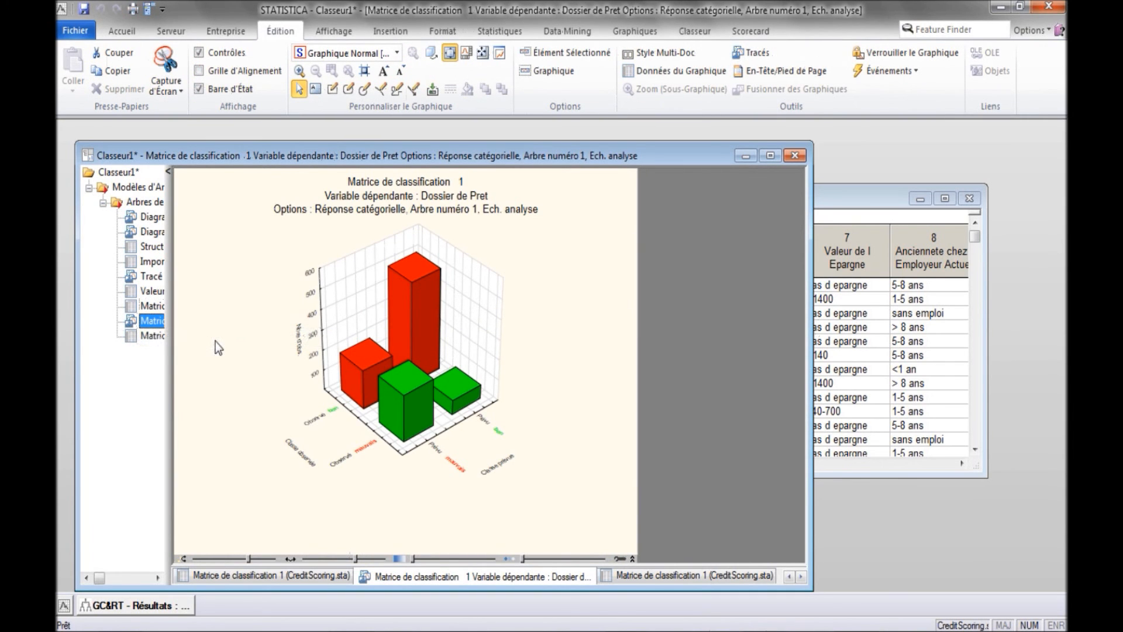
pyautogui.click(143, 337)
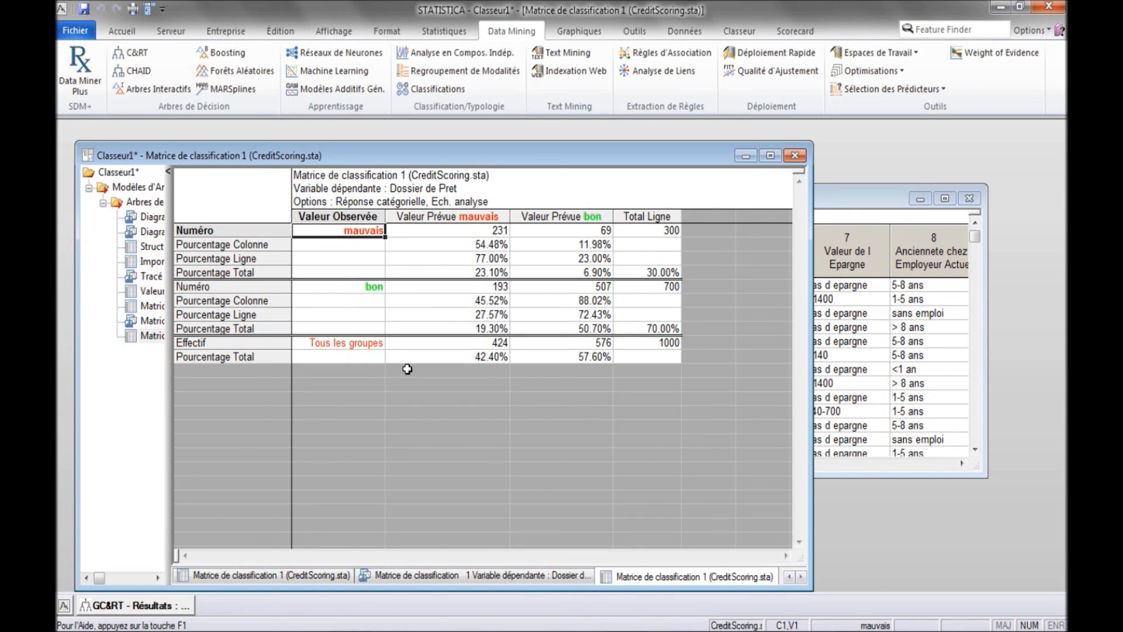
# Generate the C&RT model's deployment code in PMML format as a report, and return to the data mining tools.
pyautogui.click(169, 605)
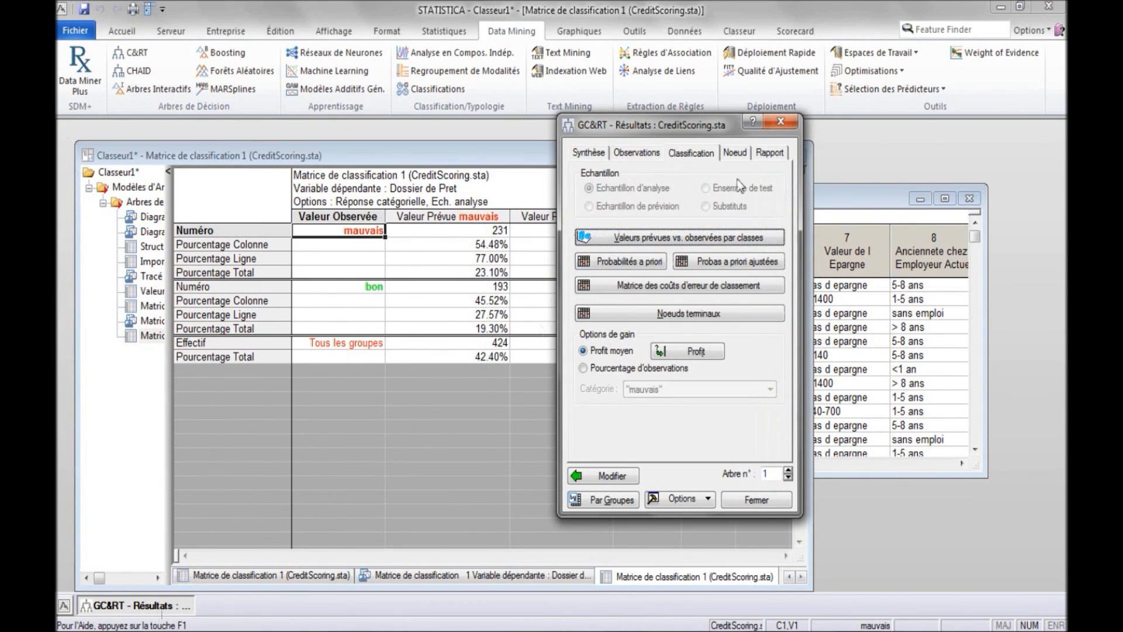
pyautogui.click(766, 154)
pyautogui.click(723, 221)
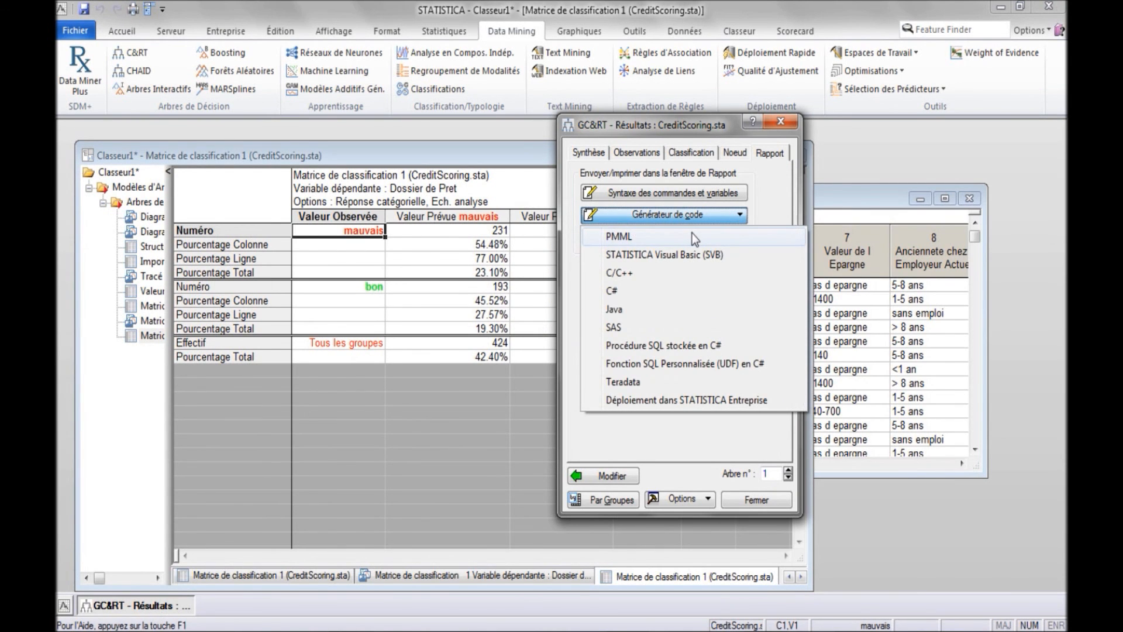
pyautogui.click(692, 233)
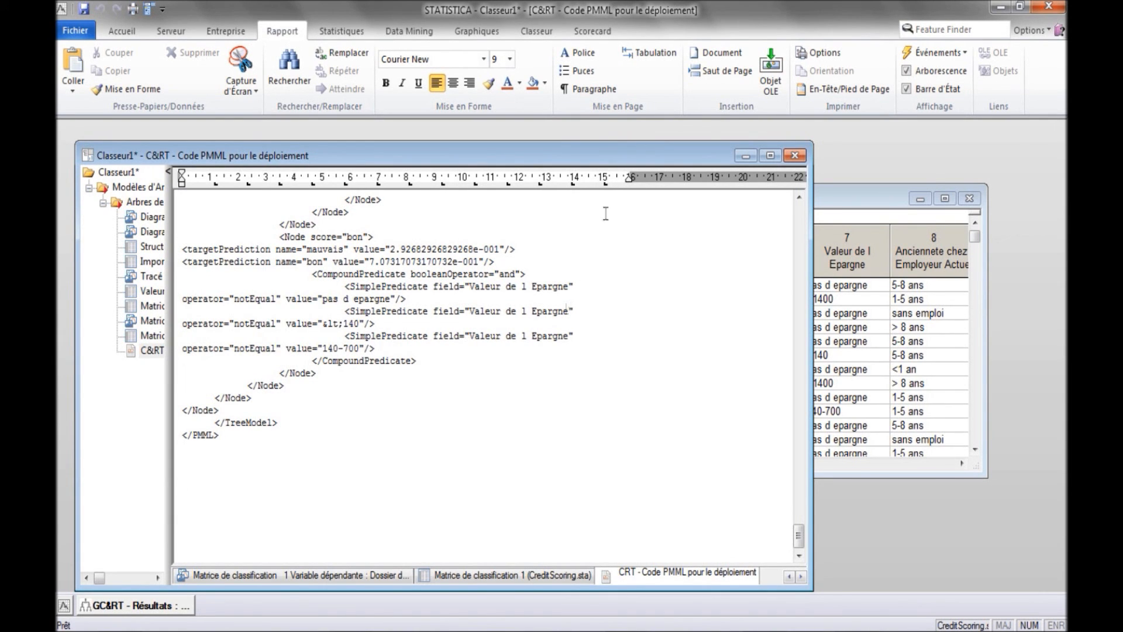
pyautogui.click(409, 34)
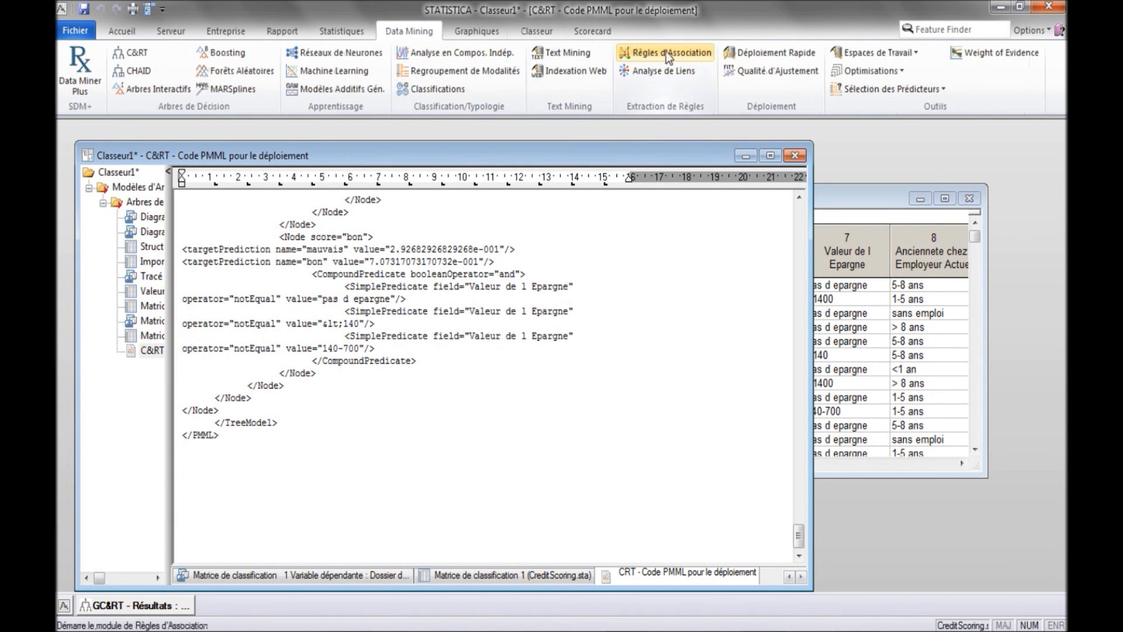